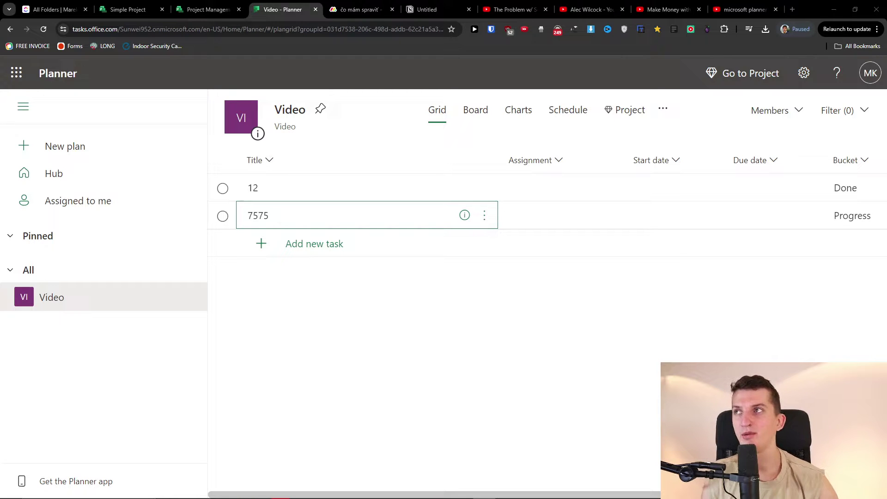
- Place the Notion 'Untitled' tab beside 'Video - Planner' and show the Video plan's Board view
left_click_drag(428, 8, 362, 9)
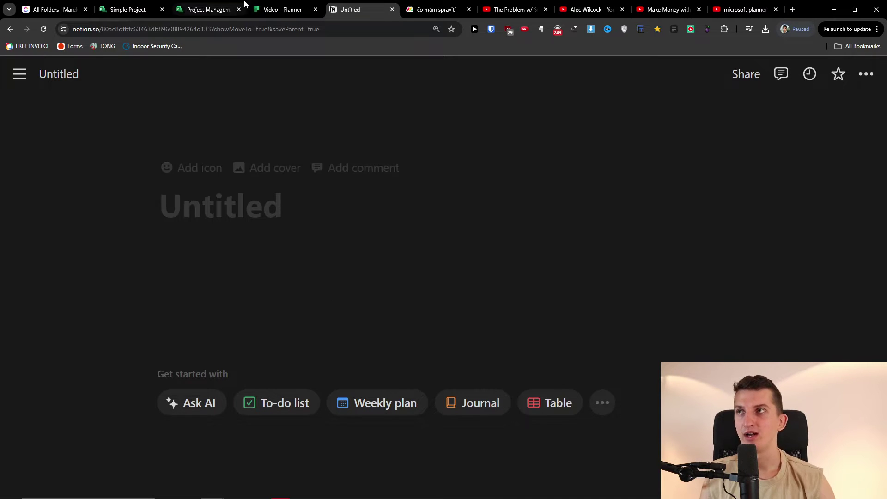
left_click(281, 10)
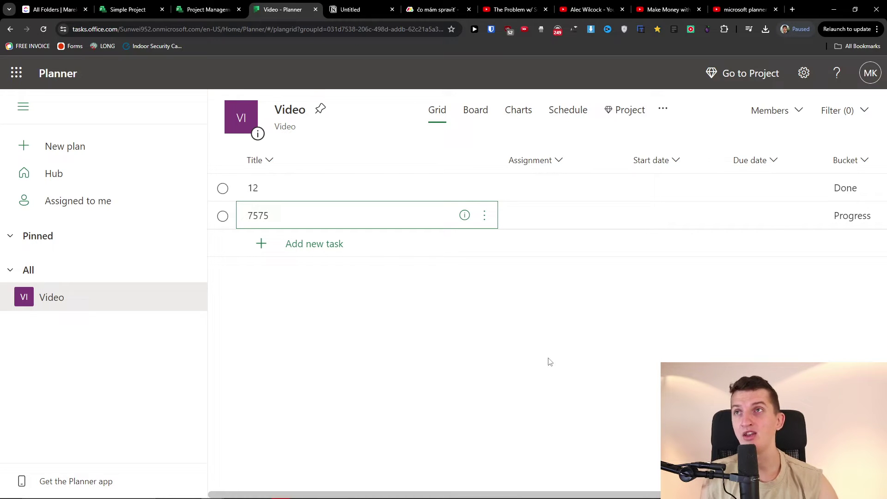
left_click(464, 118)
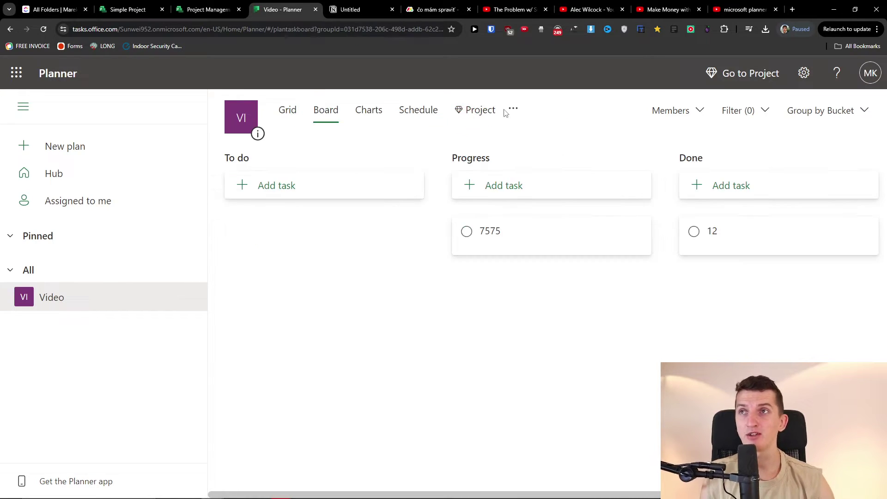
left_click(370, 121)
left_click(415, 120)
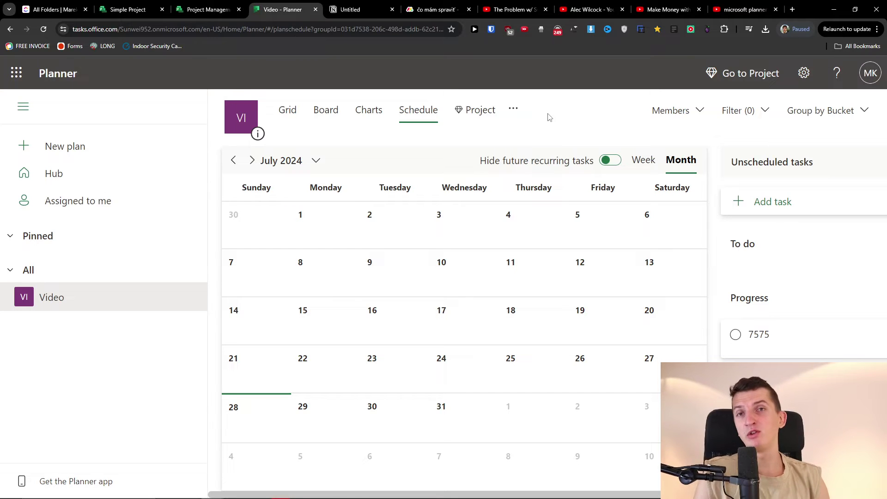
left_click(286, 122)
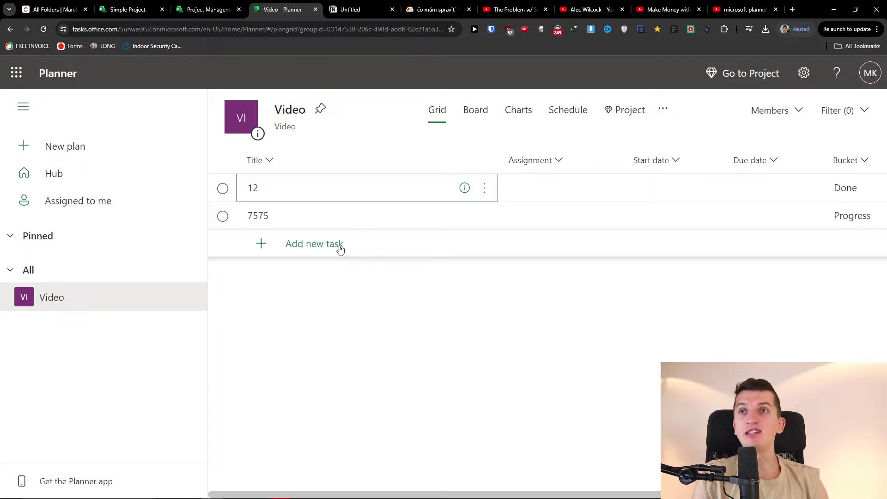
left_click(319, 251)
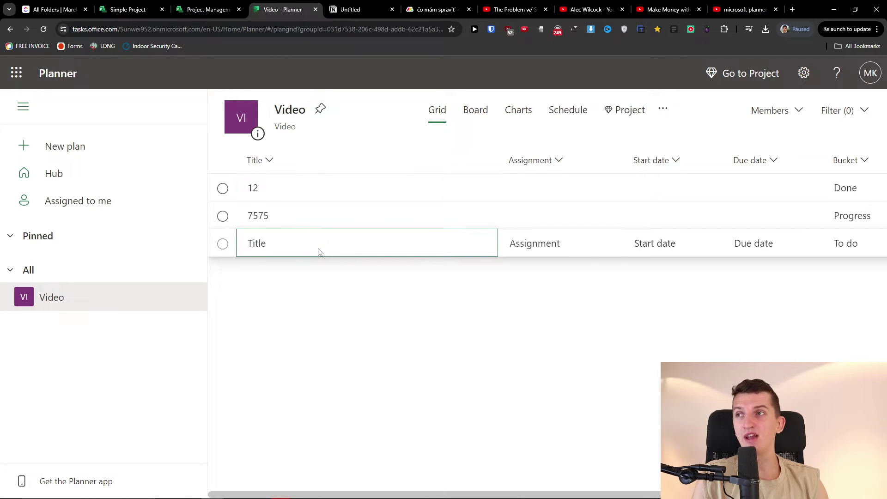
left_click(465, 215)
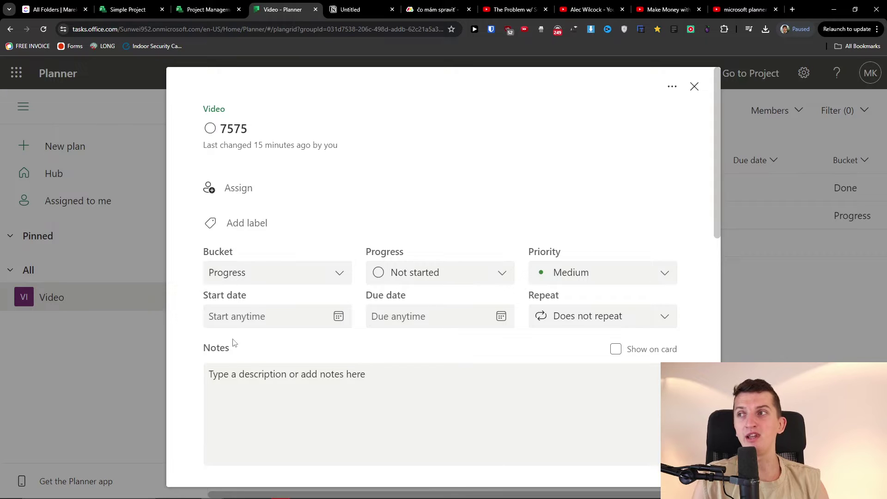
scroll(415, 323, "down", 6)
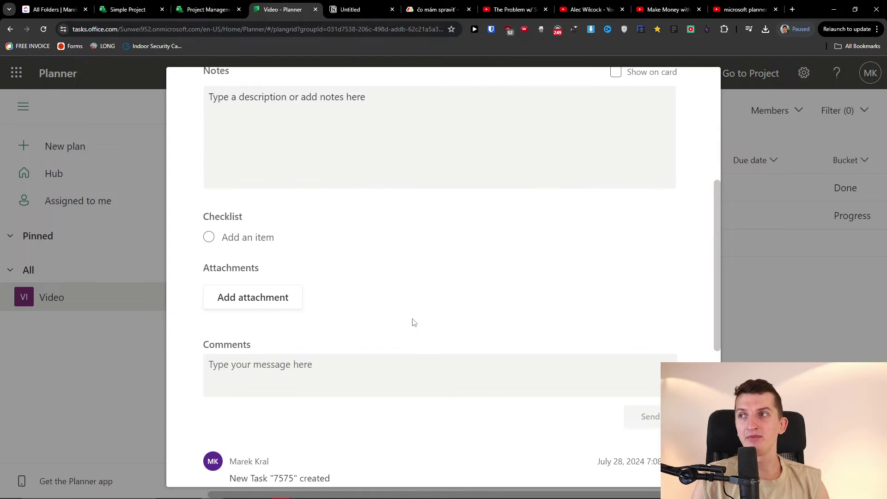
scroll(392, 316, "down", 4)
scroll(508, 304, "up", 4)
left_click(792, 285)
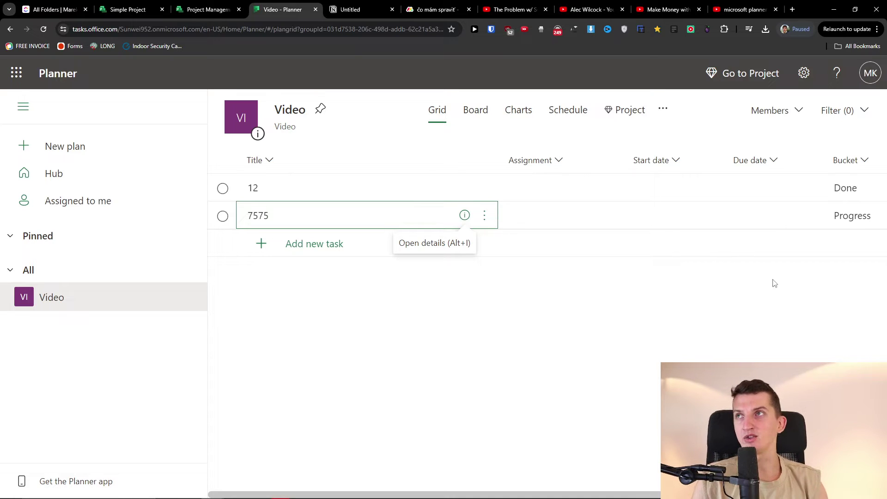
left_click(351, 10)
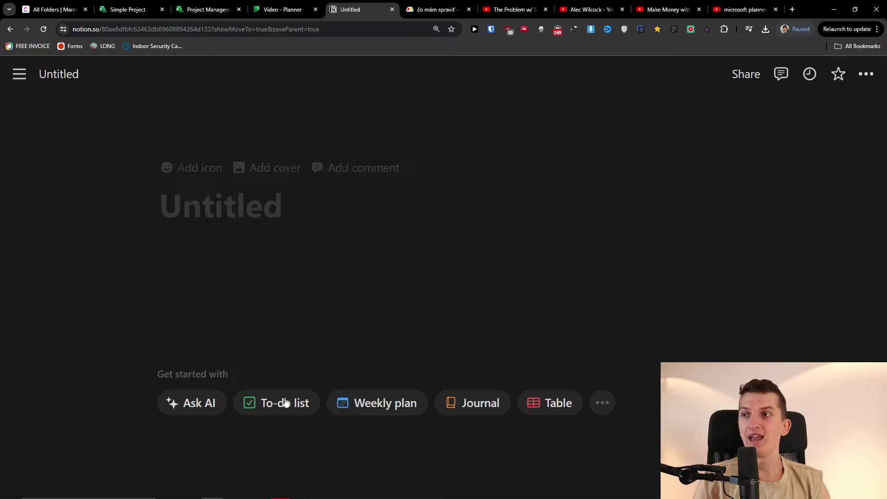
- Apply the To-do list template and turn its last to-do into a blank line
left_click(272, 410)
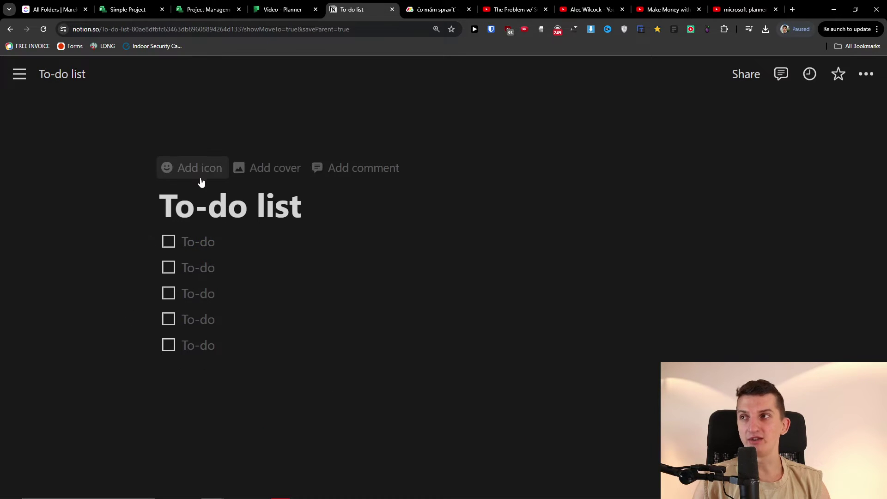
left_click(276, 354)
key("BackSpace")
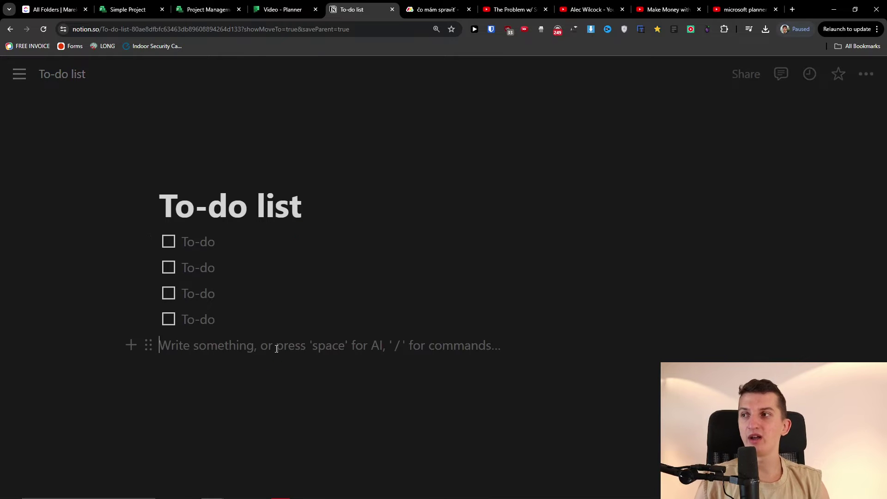
key("Return")
key("Return")
- Insert a Board view below the to-dos, backed by a new blank board database
type("/")
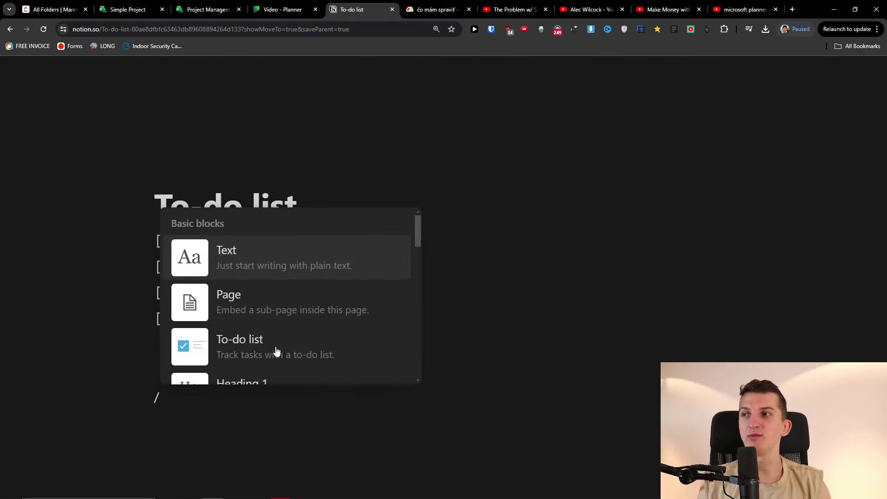
scroll(330, 311, "down", 5)
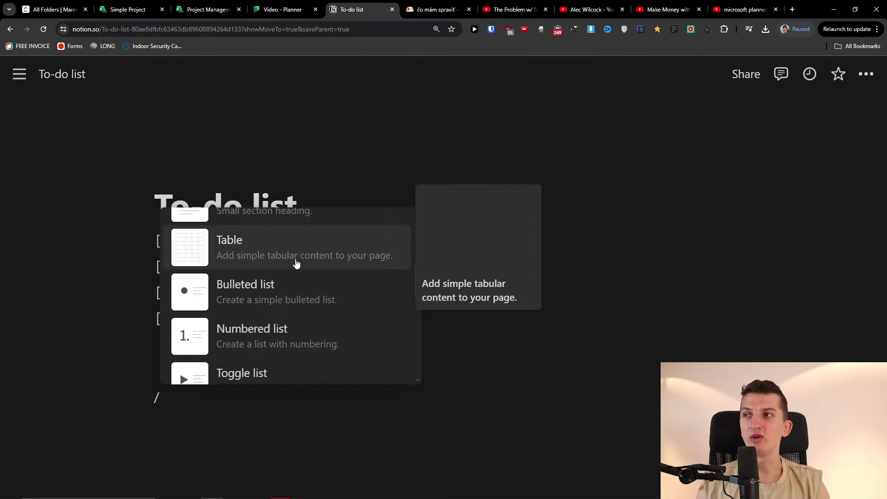
scroll(296, 262, "down", 10)
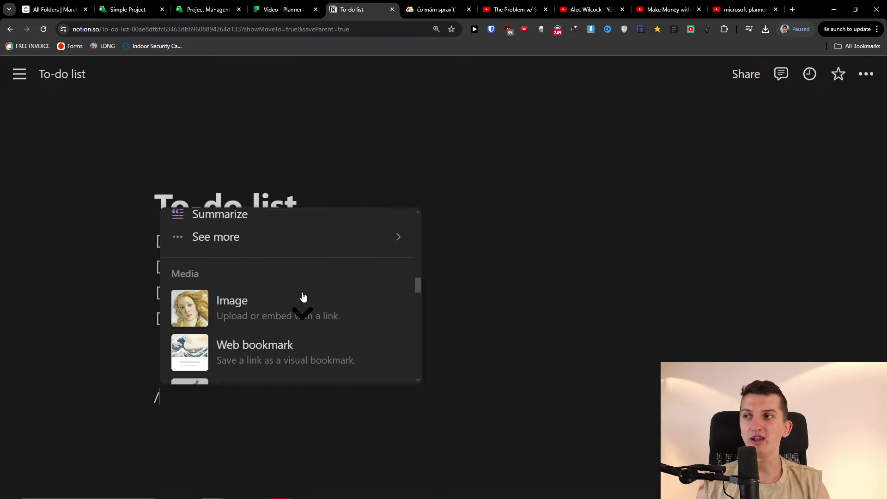
scroll(303, 297, "down", 5)
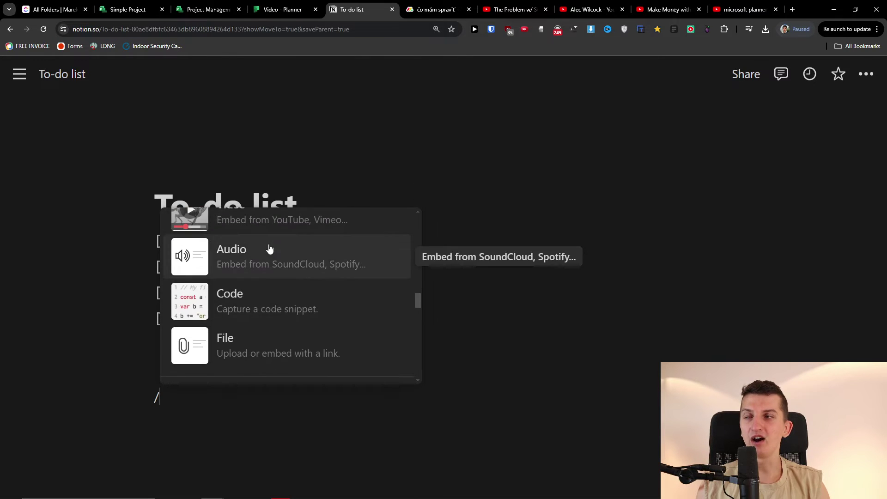
scroll(270, 277, "down", 5)
scroll(259, 256, "up", 1)
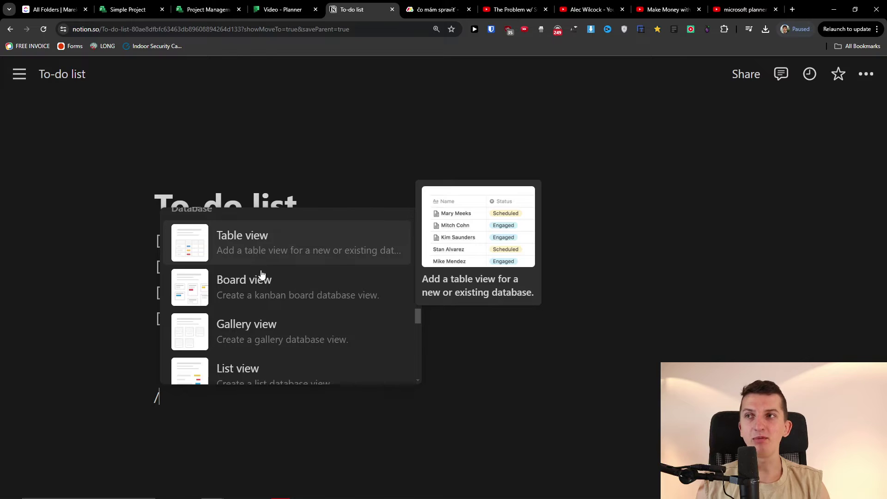
left_click(289, 290)
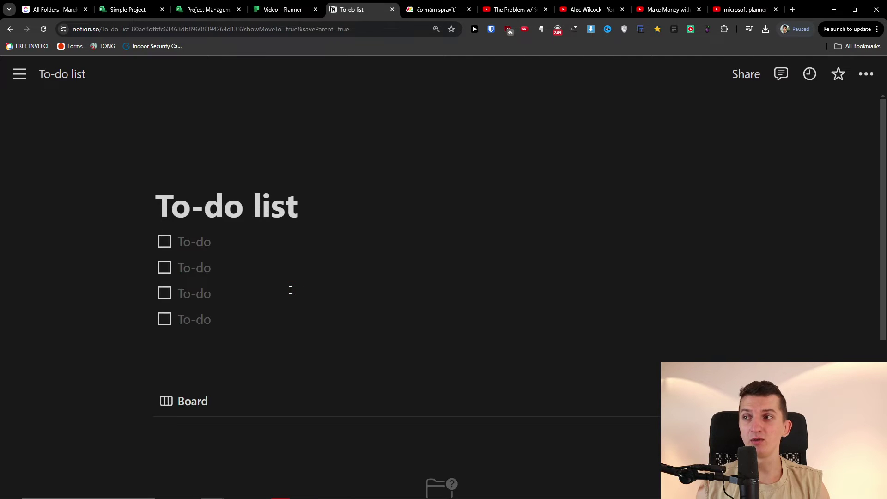
scroll(369, 370, "down", 3)
left_click(414, 375)
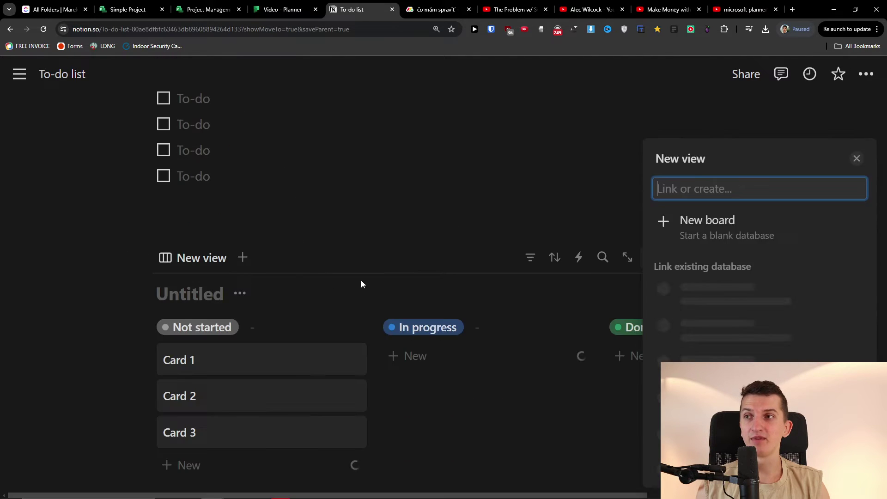
left_click(745, 252)
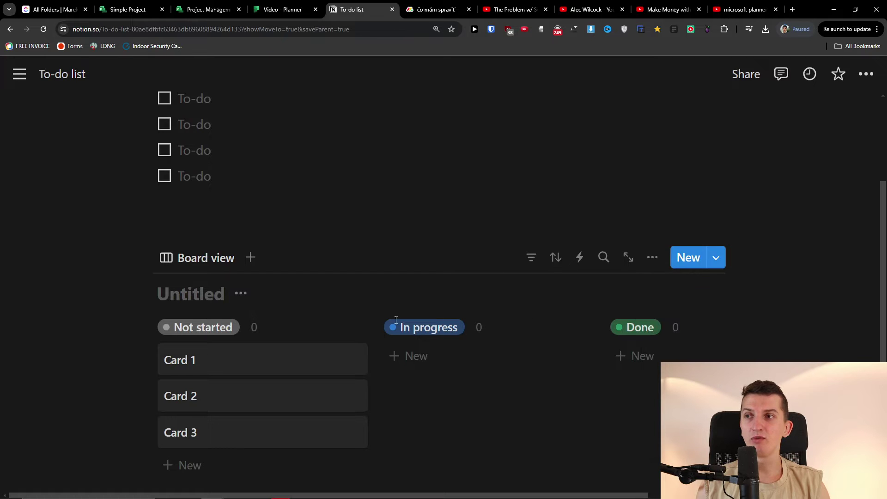
scroll(323, 321, "down", 2)
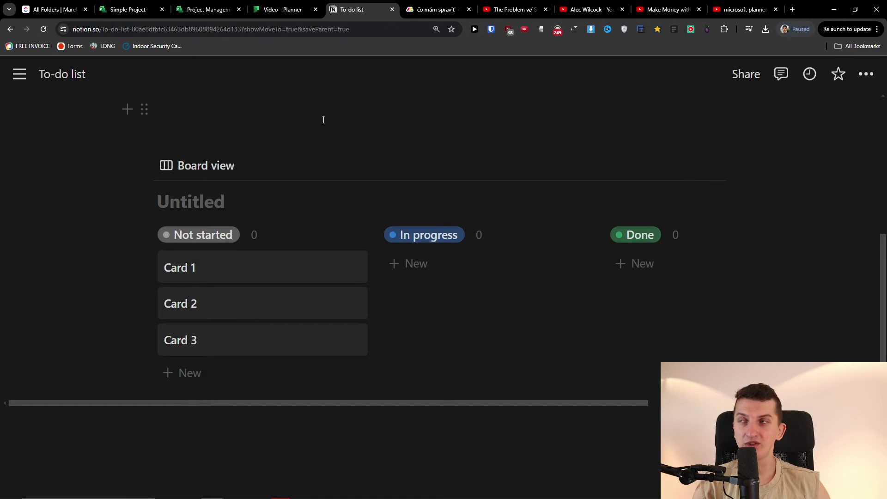
scroll(252, 277, "up", 4)
- Bring up the / block menu on the line under the to-dos and browse to the 3-, 4- and 5-column layouts
left_click(253, 304)
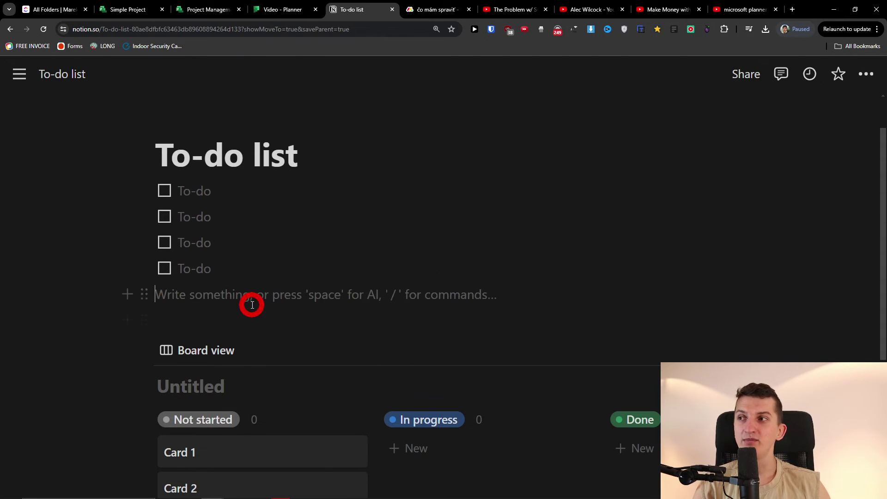
type("/")
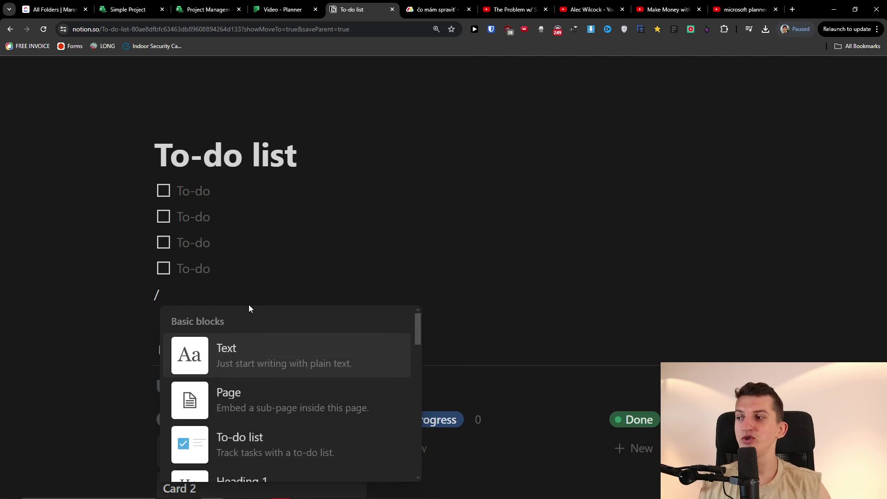
scroll(305, 388, "down", 5)
scroll(307, 394, "down", 6)
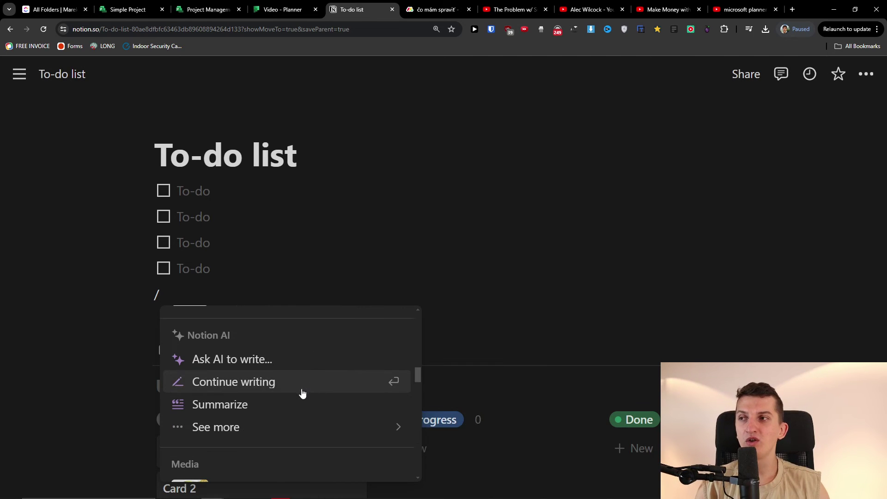
scroll(301, 392, "up", 5)
scroll(264, 401, "down", 8)
scroll(265, 400, "down", 10)
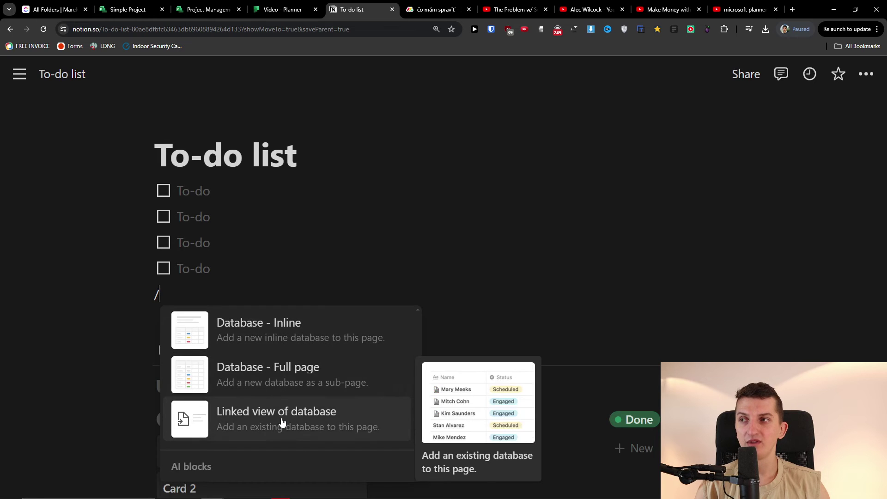
scroll(254, 341, "up", 2)
scroll(259, 392, "down", 10)
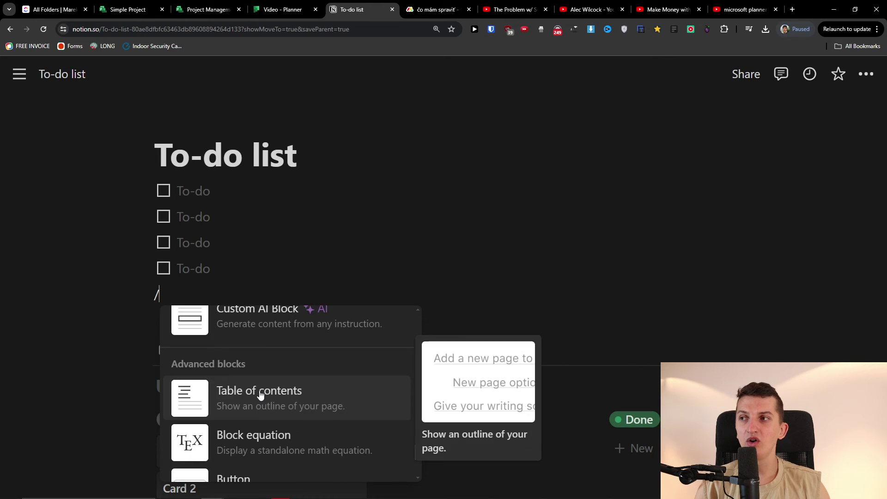
scroll(260, 397, "down", 6)
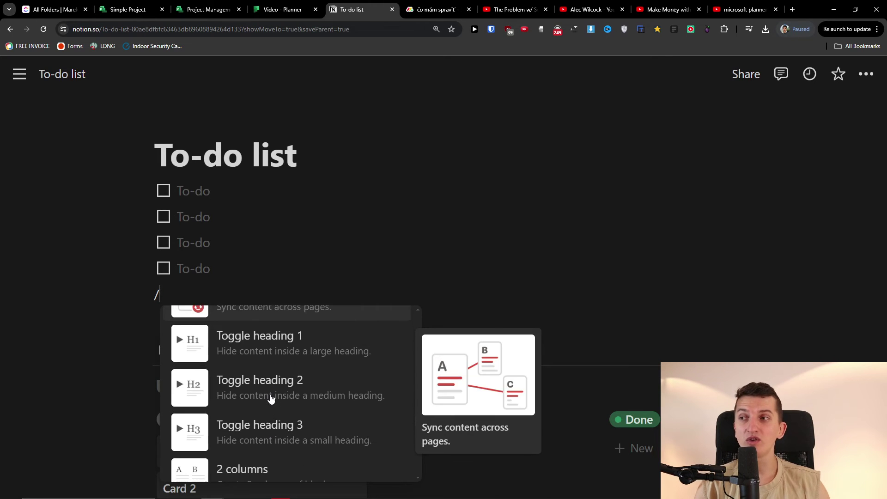
scroll(268, 417, "down", 2)
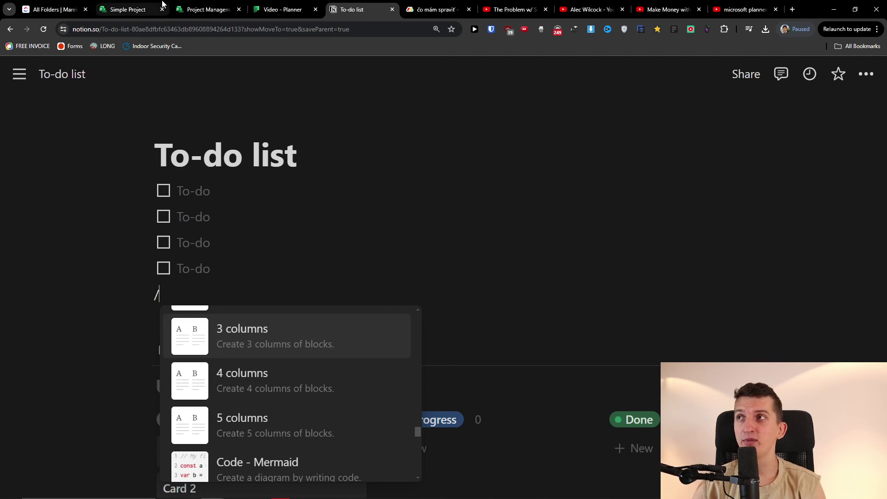
- Check task 7575's assignment and task 12's start date, then scroll to Progress and Priority
left_click(296, 12)
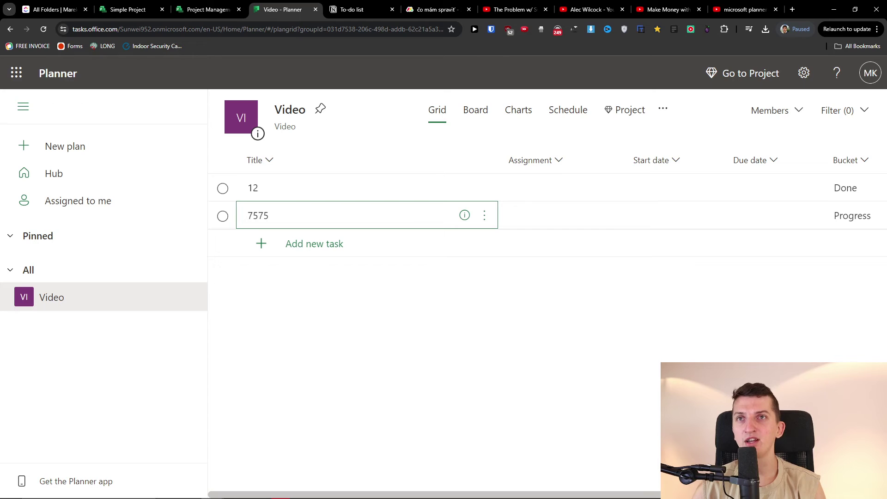
left_click(548, 210)
left_click(660, 186)
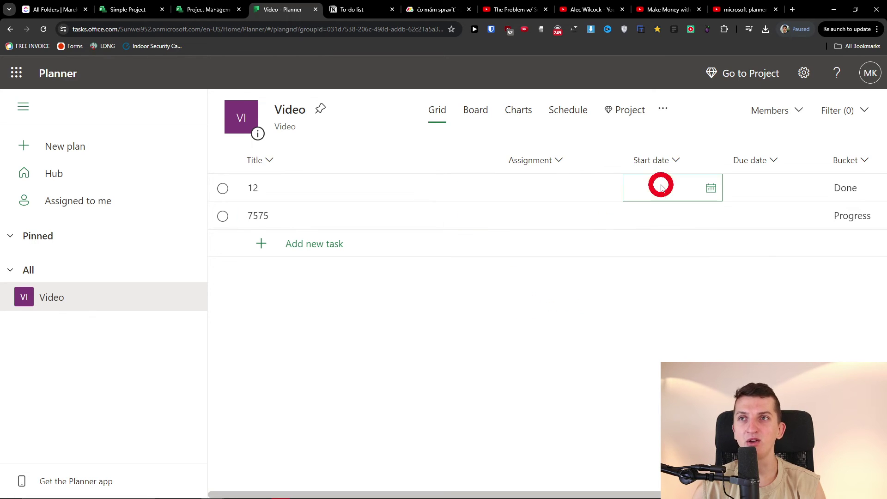
left_click(368, 494)
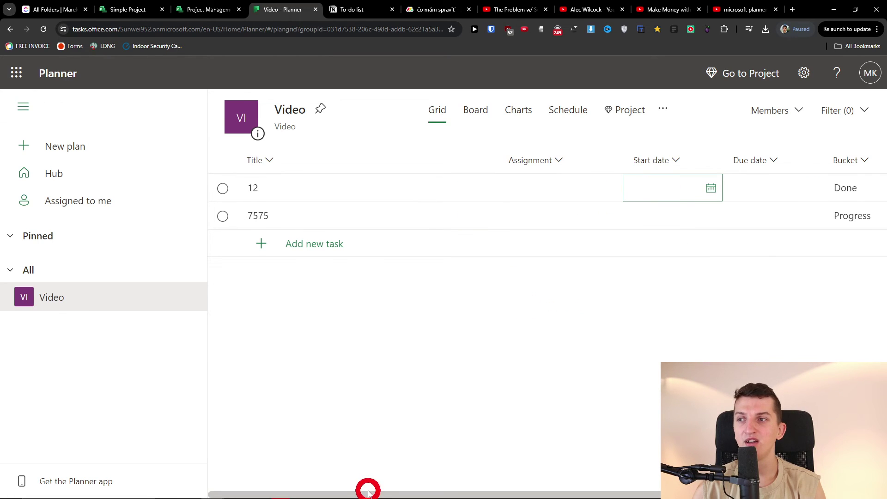
left_click_drag(369, 494, 642, 490)
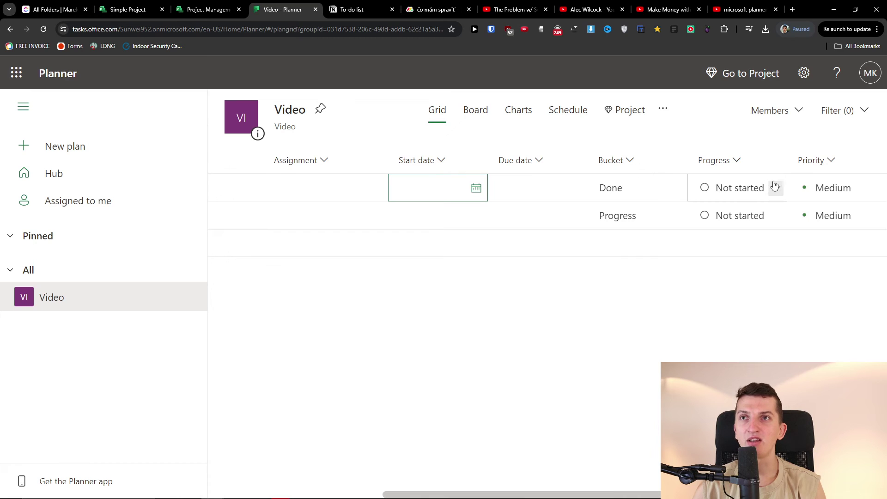
- Insert a simple table with /tab and widen it to four columns
left_click(360, 6)
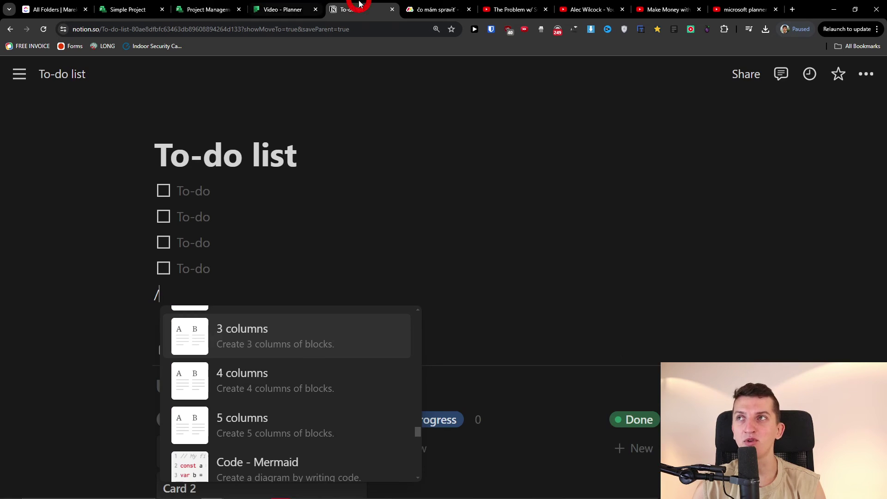
left_click(291, 294)
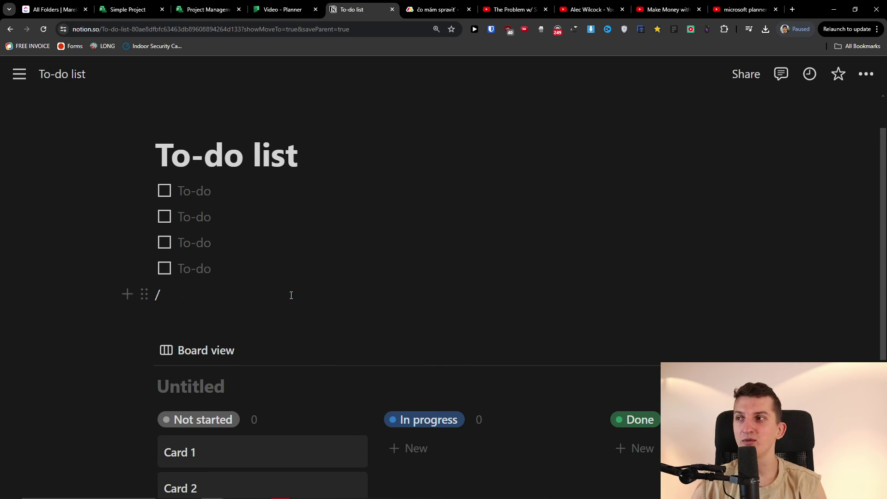
type("tab")
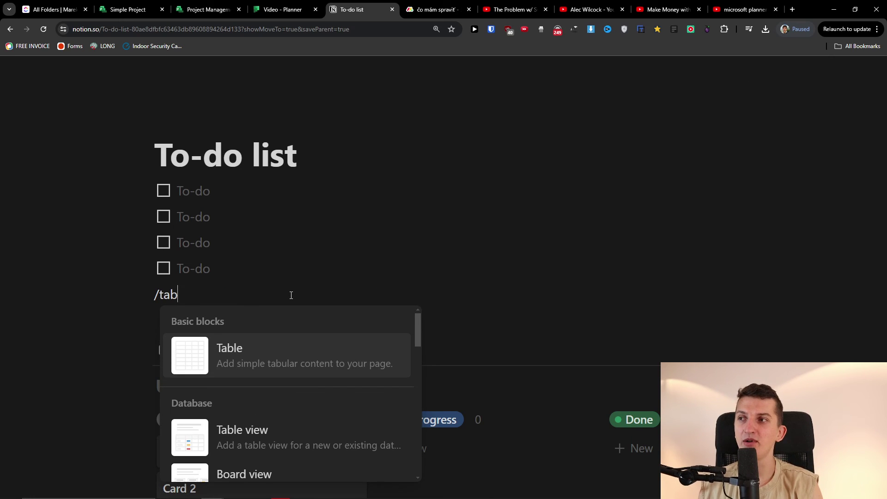
left_click(287, 350)
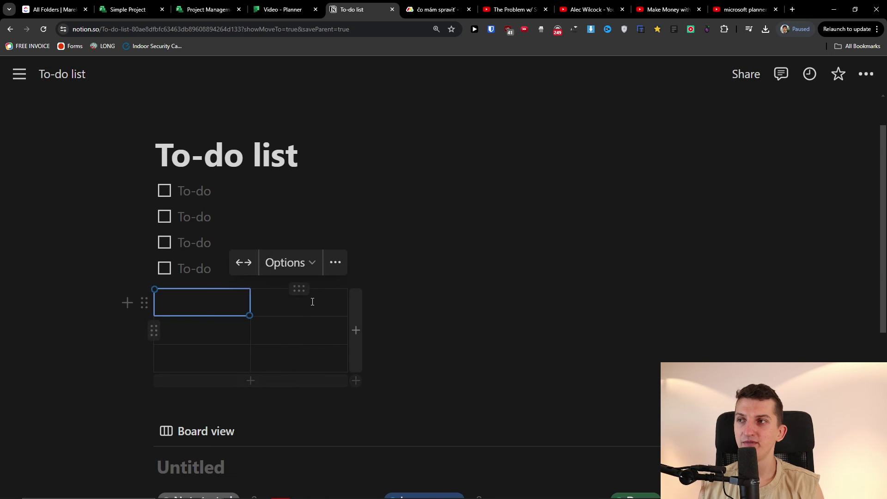
left_click(337, 301)
left_click(358, 312)
left_click(408, 309)
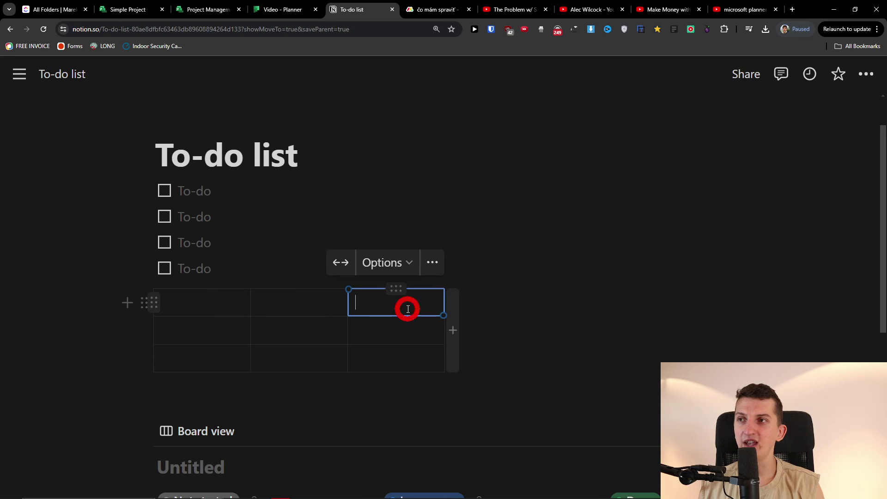
left_click(453, 320)
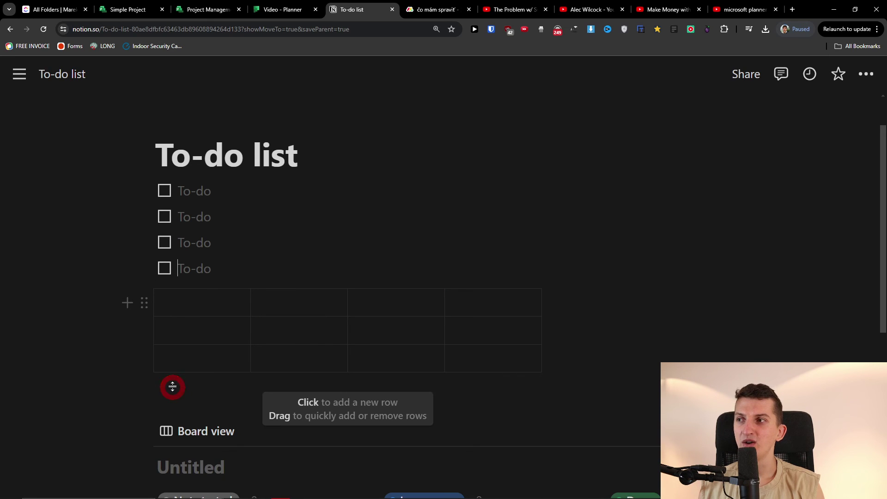
left_click(166, 398)
- Insert a Table view with a new blank database having Name and Tags columns
type("/")
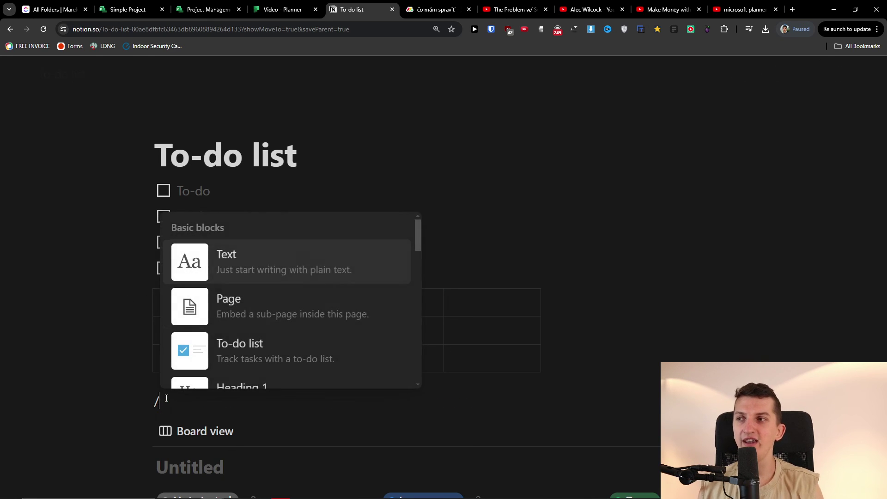
scroll(346, 323, "down", 15)
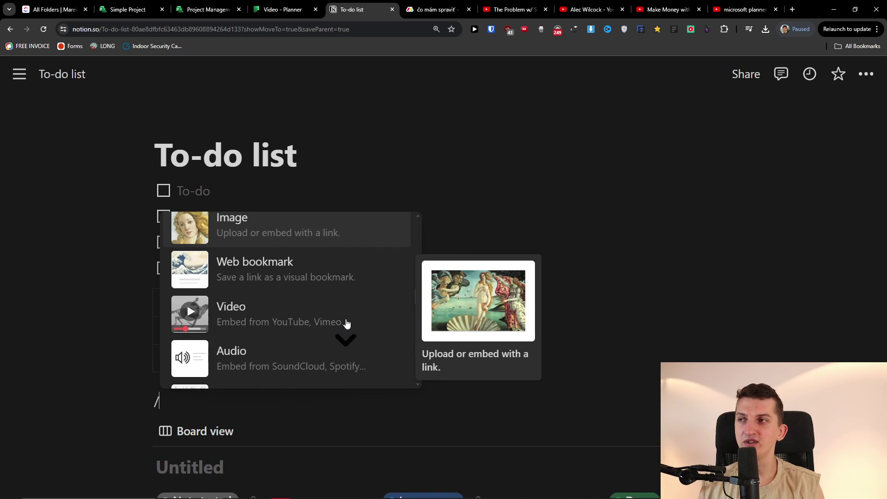
scroll(345, 323, "down", 8)
scroll(344, 321, "up", 1)
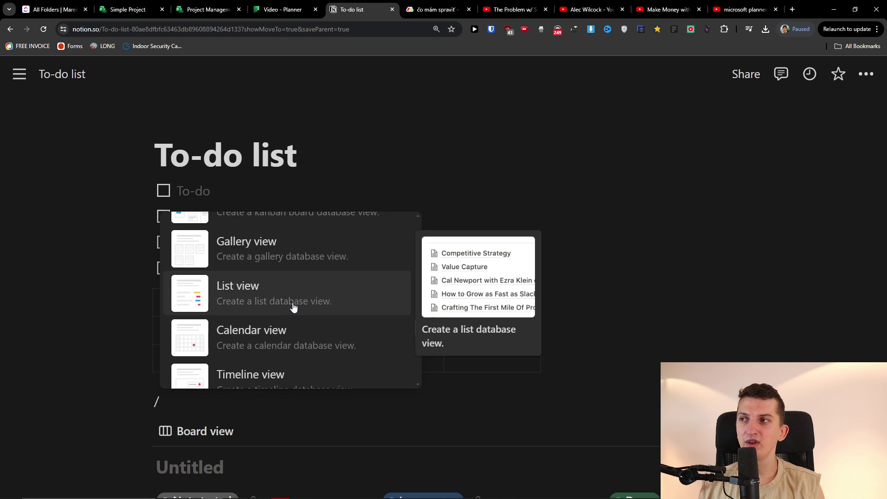
scroll(328, 318, "up", 2)
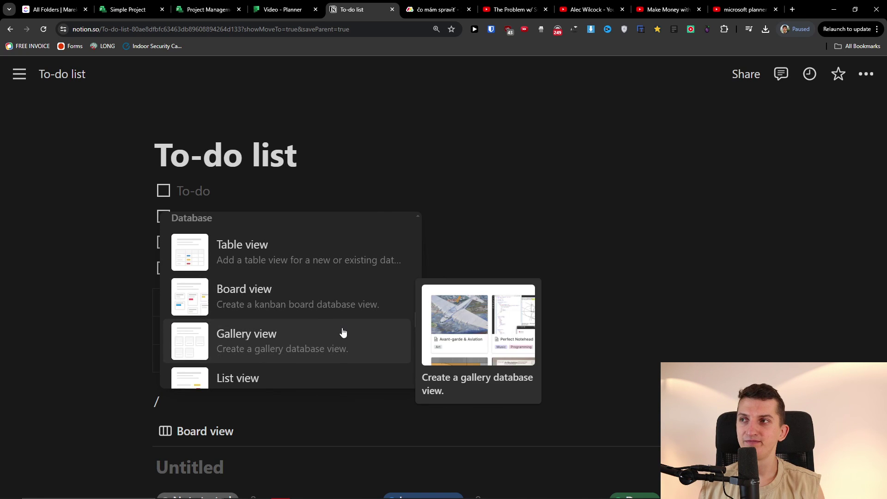
left_click(306, 257)
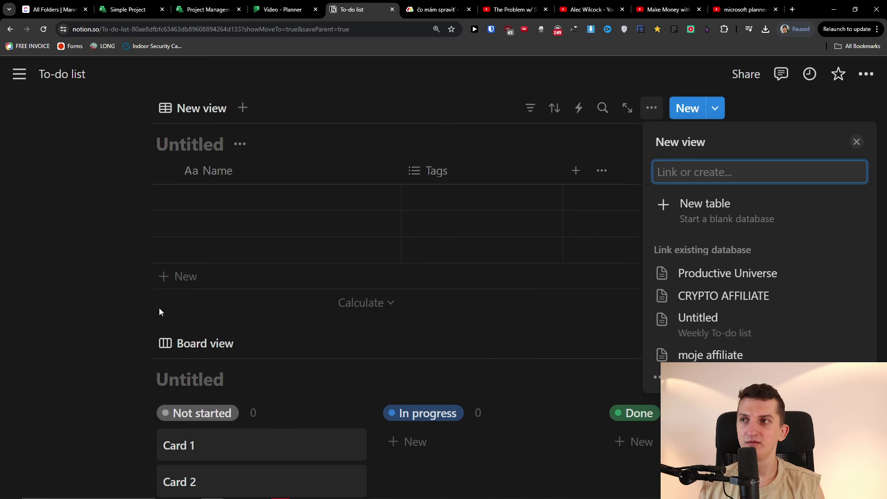
left_click(679, 217)
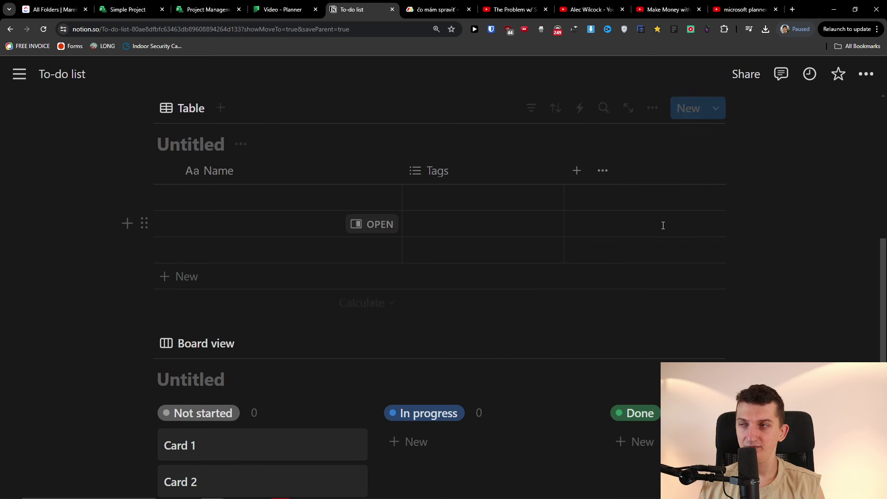
- Browse the property types in the database's New property list
left_click(578, 172)
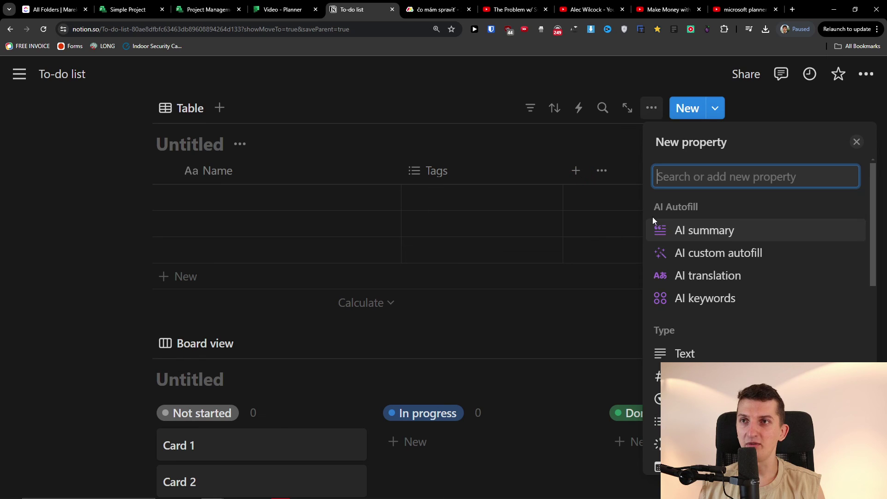
scroll(697, 283, "down", 4)
scroll(722, 289, "down", 2)
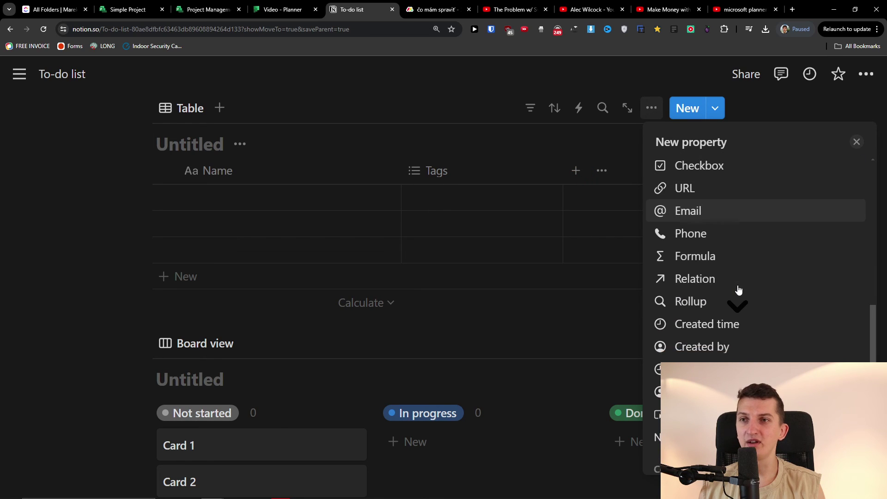
scroll(738, 290, "down", 2)
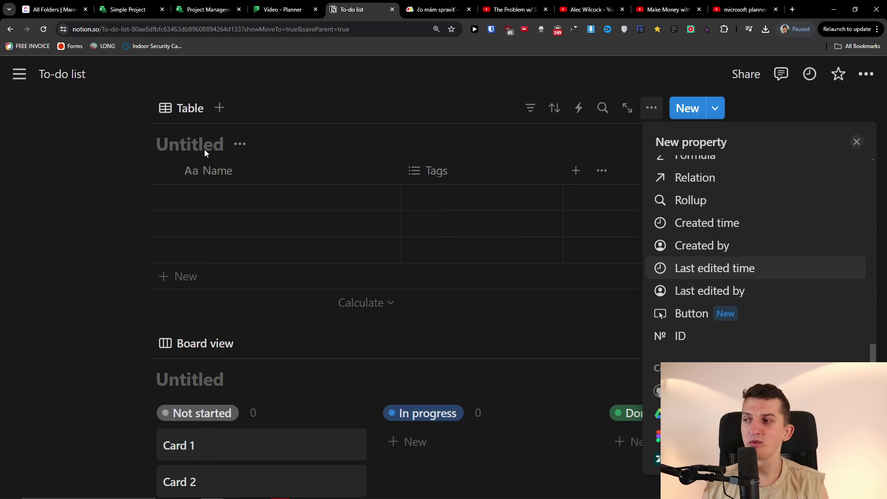